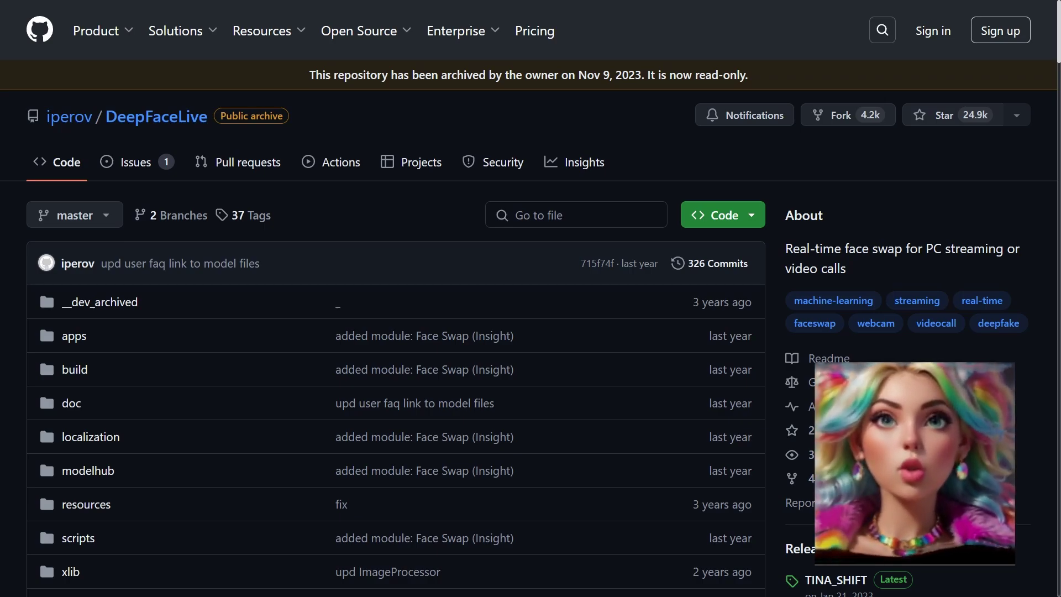
# Scroll down the archived iperov/DeepFaceLive GitHub repository page.
pyautogui.scroll(-10, 530, 299)
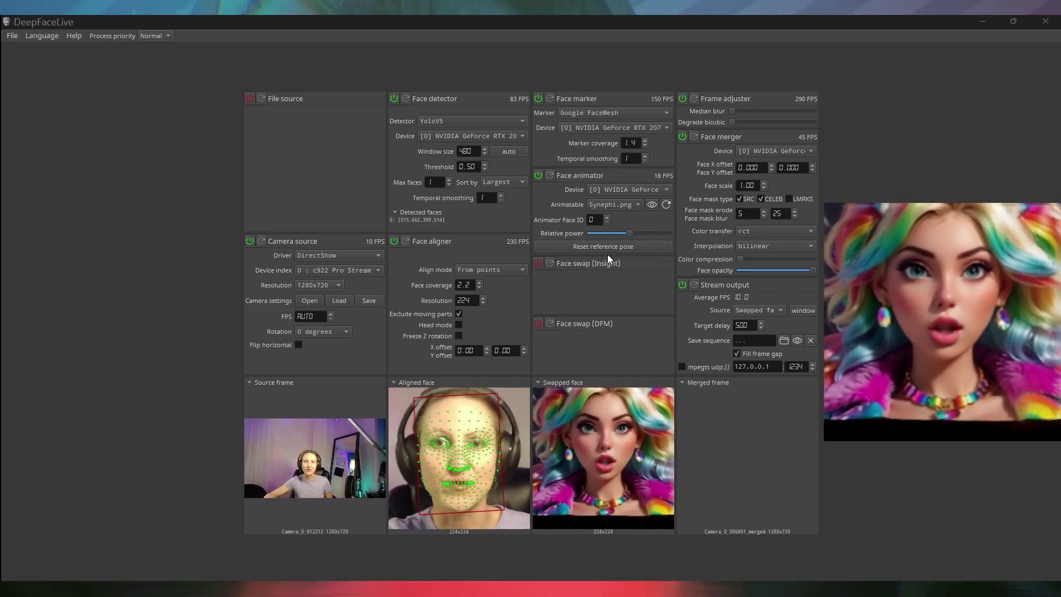
# Animate Elon_Musk_blue_bg.png, then switch the animatable face to another image from the list.
pyautogui.click(619, 206)
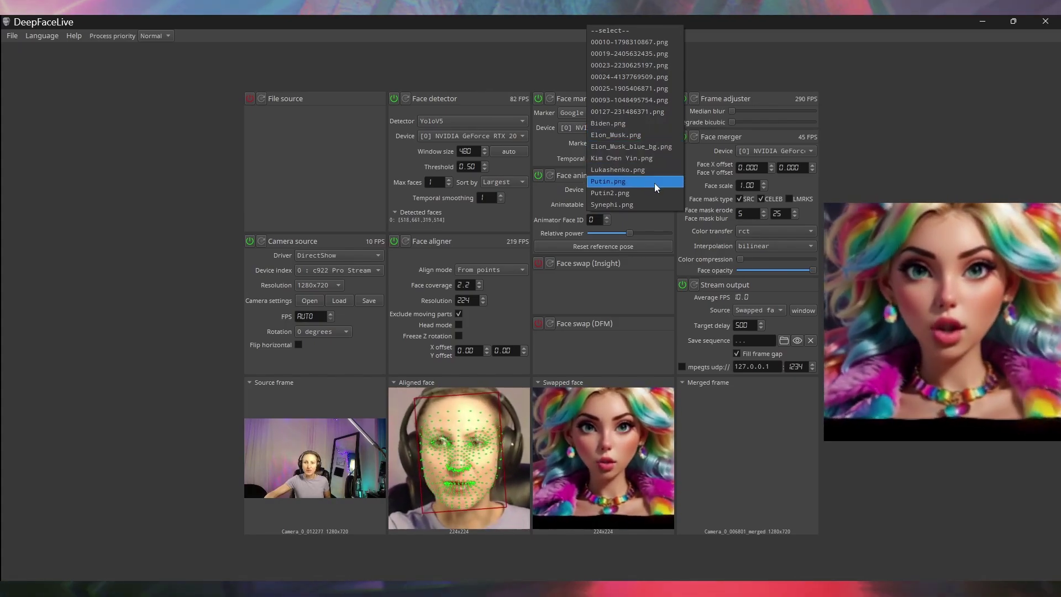
pyautogui.click(630, 146)
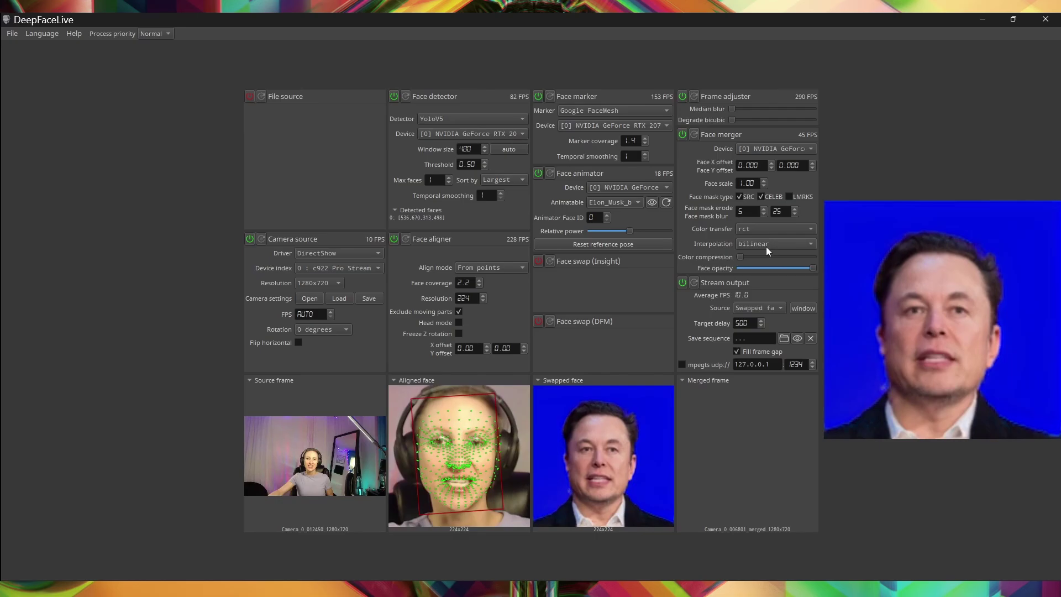
pyautogui.scroll(1, 614, 202)
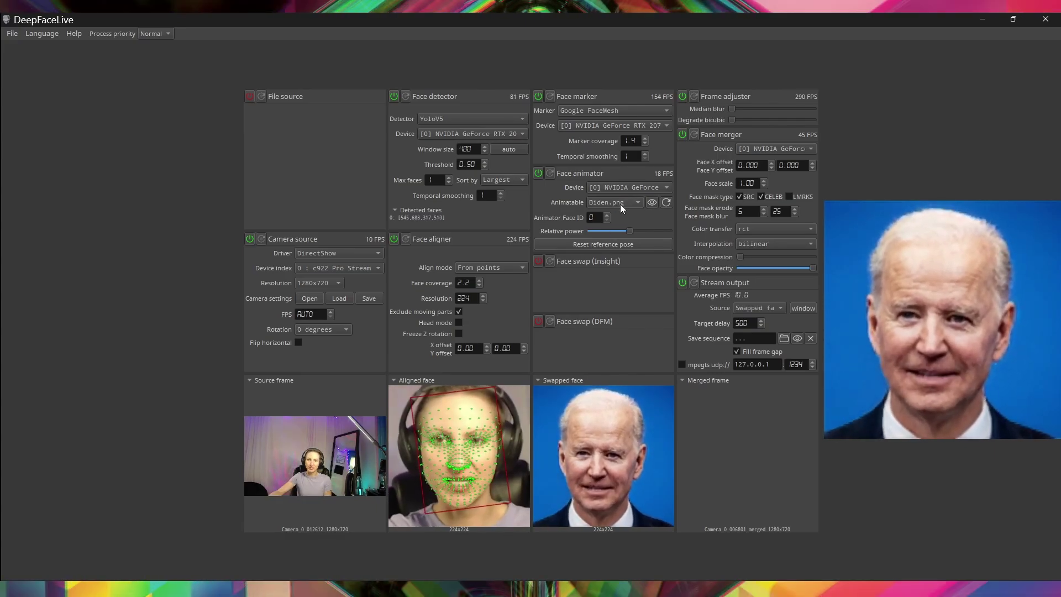
pyautogui.click(621, 203)
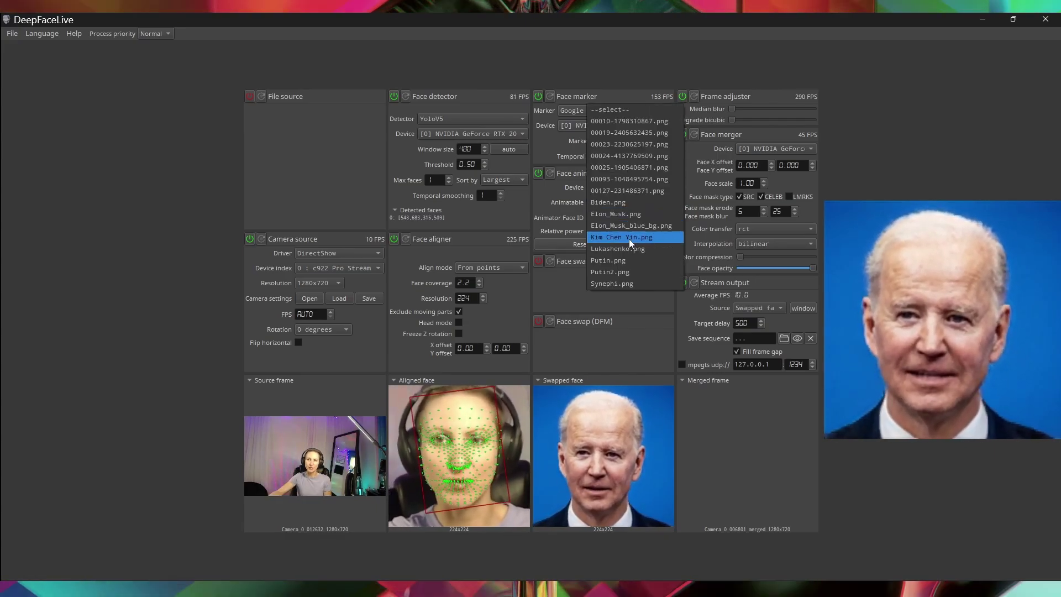
pyautogui.click(639, 261)
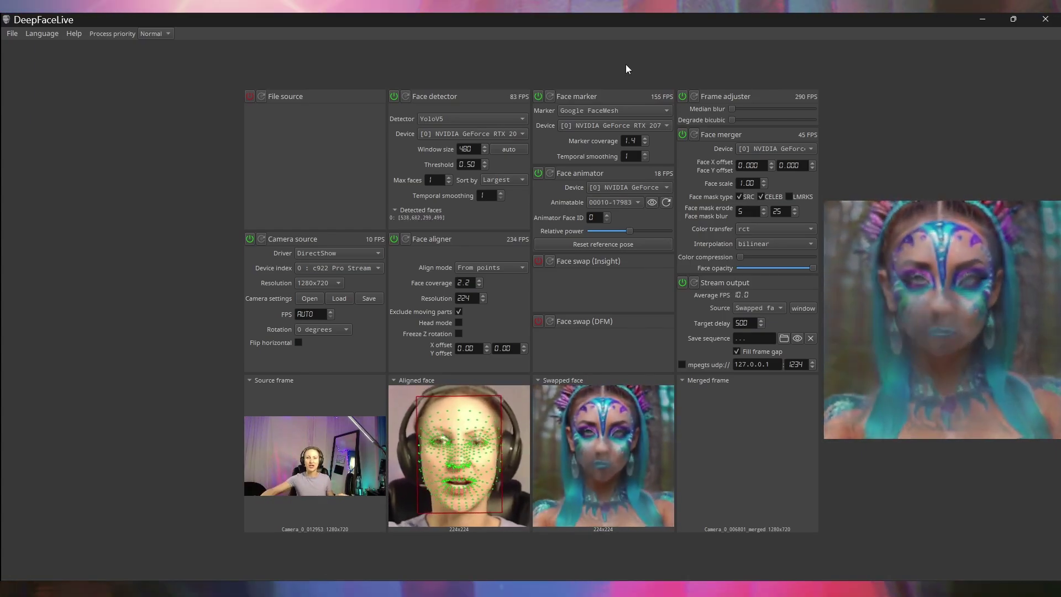
# Animate 00023-2230625197.png, then step down to 00127-231486371.png.
pyautogui.click(623, 203)
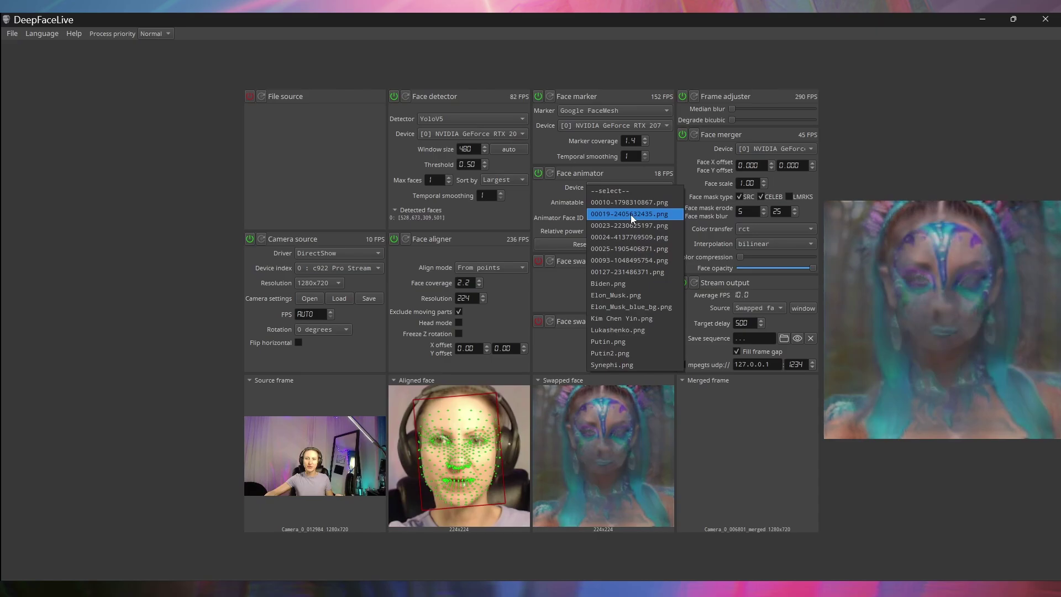
pyautogui.click(629, 226)
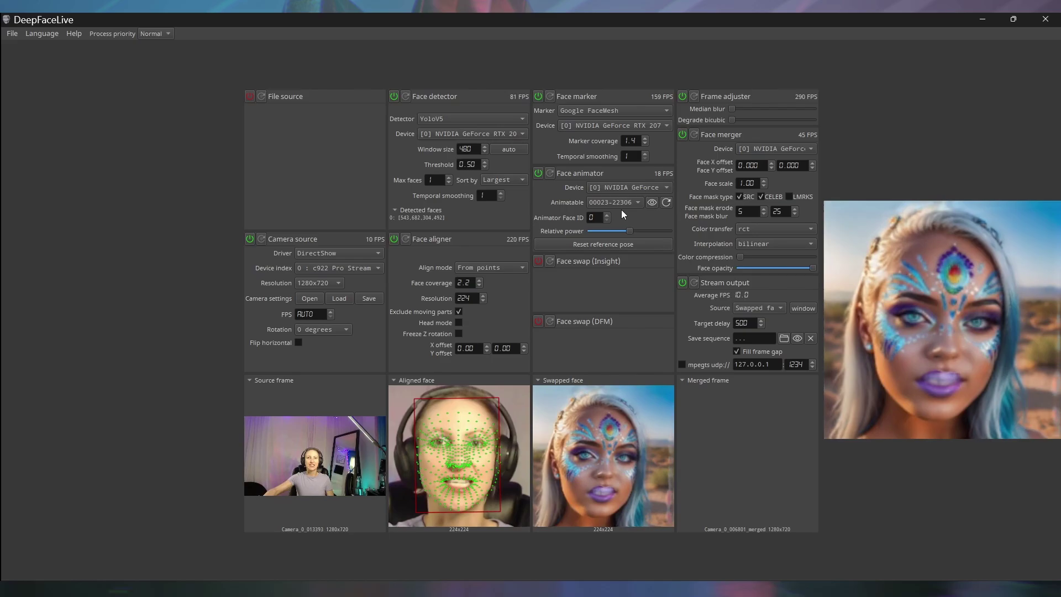
pyautogui.press('Down')
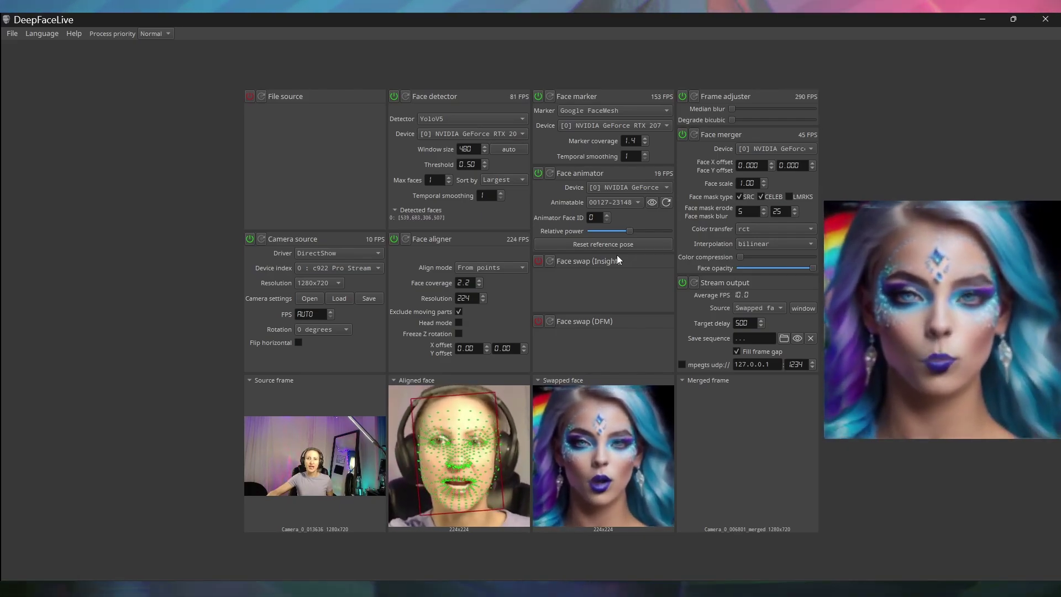
# Disable Face animator, enable Face swap (Insight), and set its Face to --select--.
pyautogui.click(536, 174)
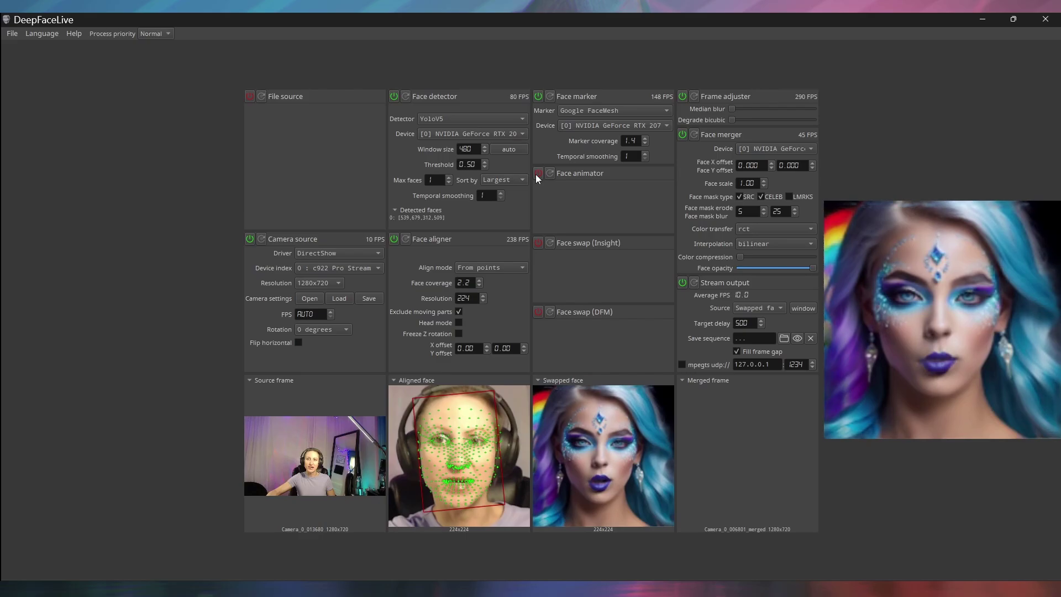
pyautogui.click(538, 243)
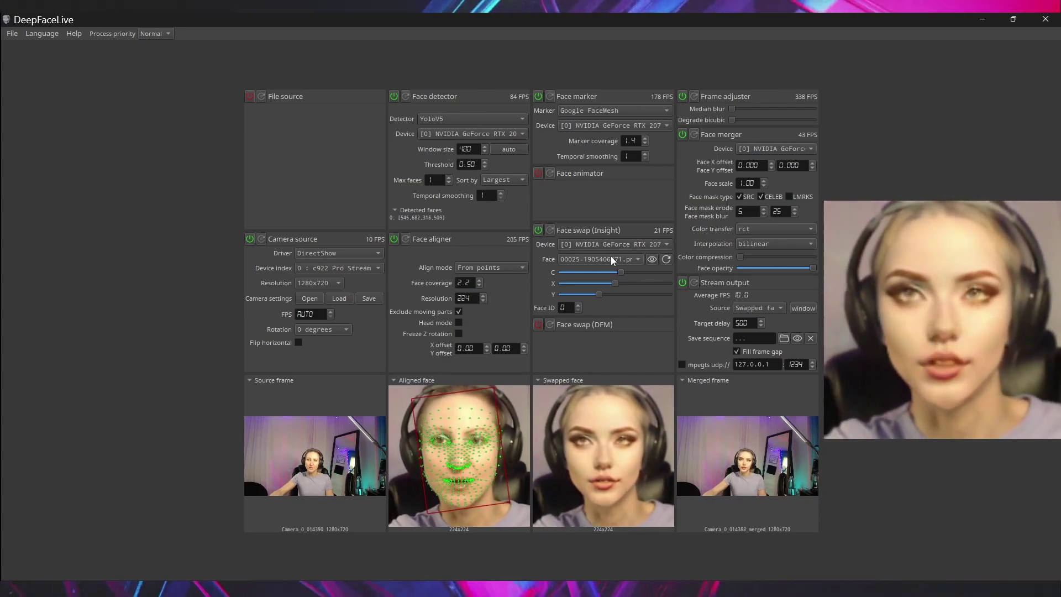
pyautogui.click(610, 258)
pyautogui.click(618, 228)
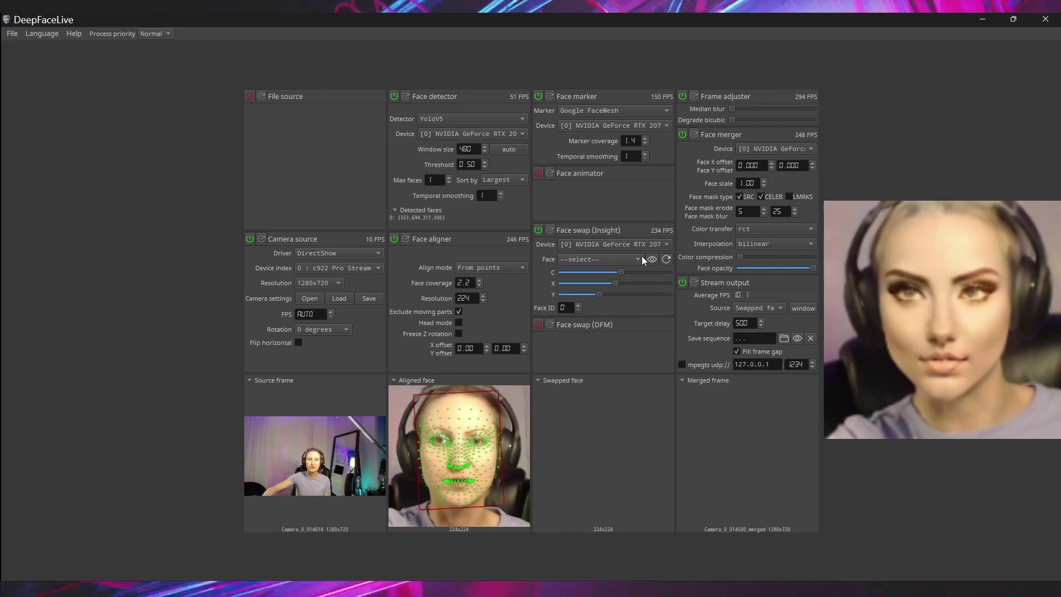
# Choose 00010-1798310867.png as the Insight swap face.
pyautogui.click(612, 260)
pyautogui.click(611, 271)
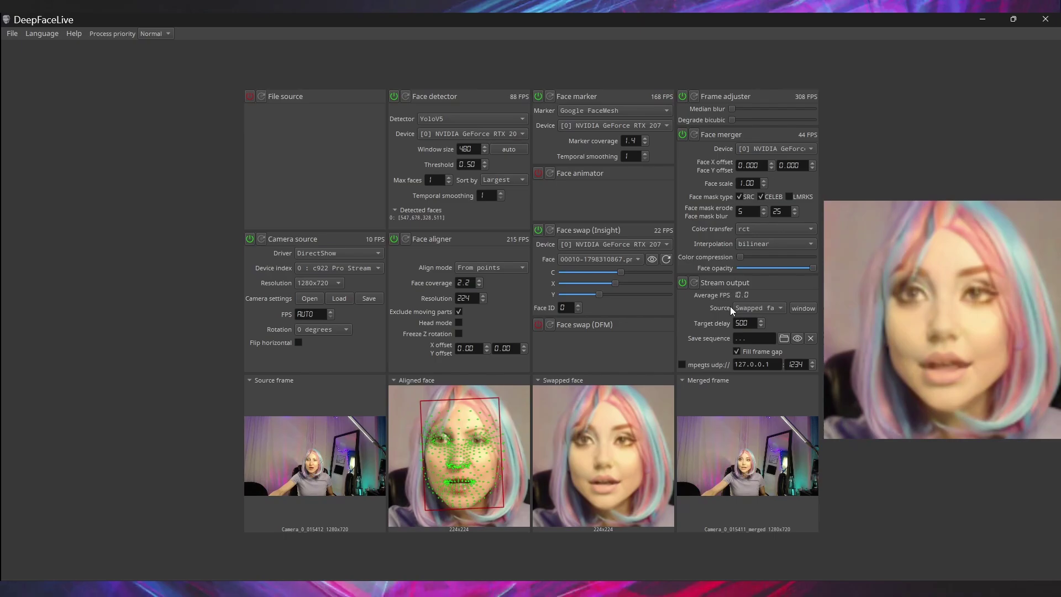
# Set the Stream output Source to Merged frame.
pyautogui.click(747, 307)
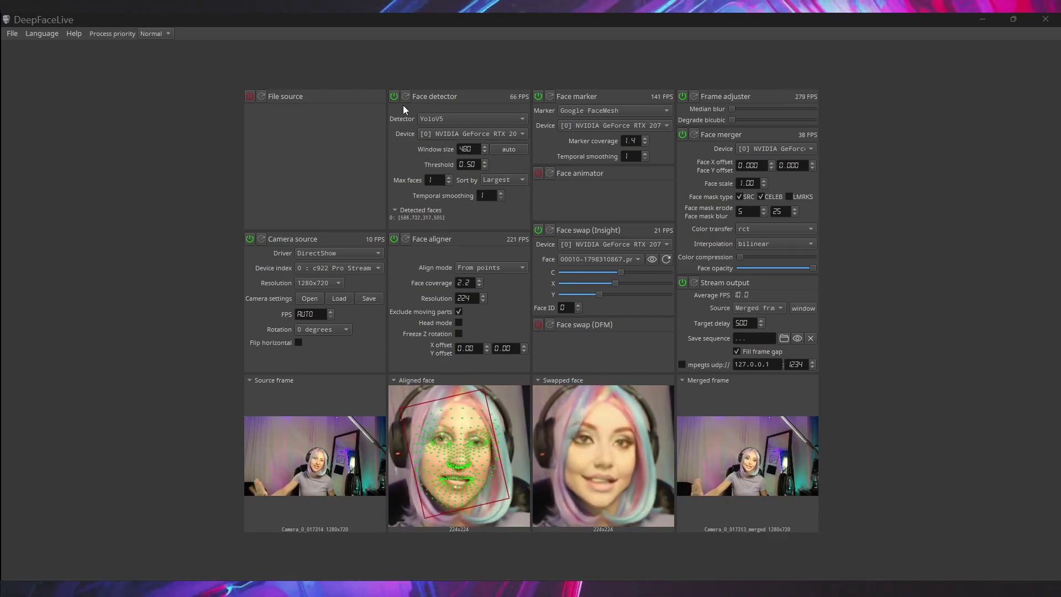
# Keep DirectShow as the camera driver and 1280x720 as the resolution.
pyautogui.click(320, 255)
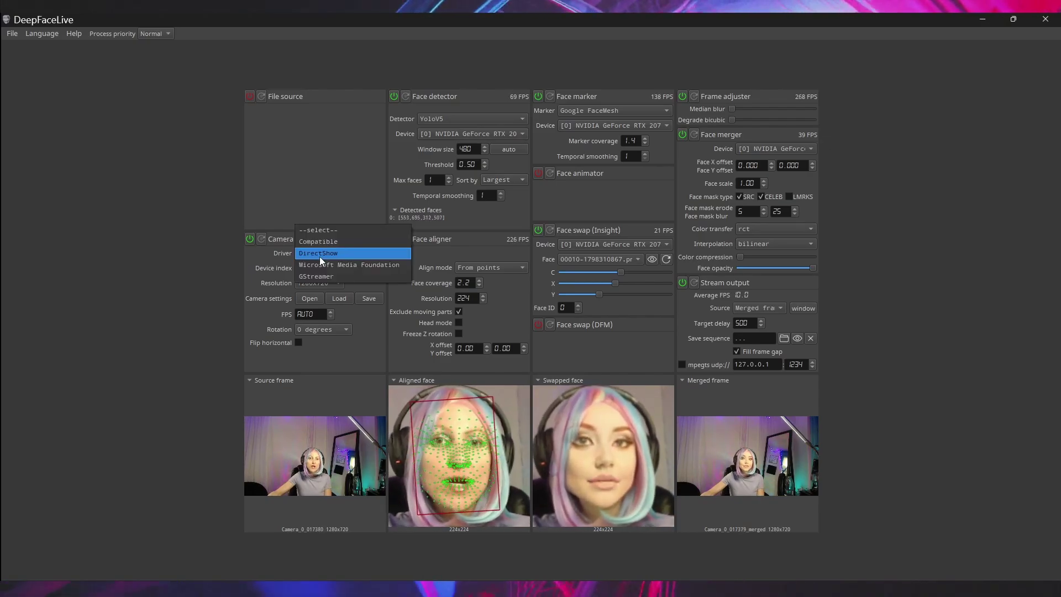
pyautogui.click(340, 255)
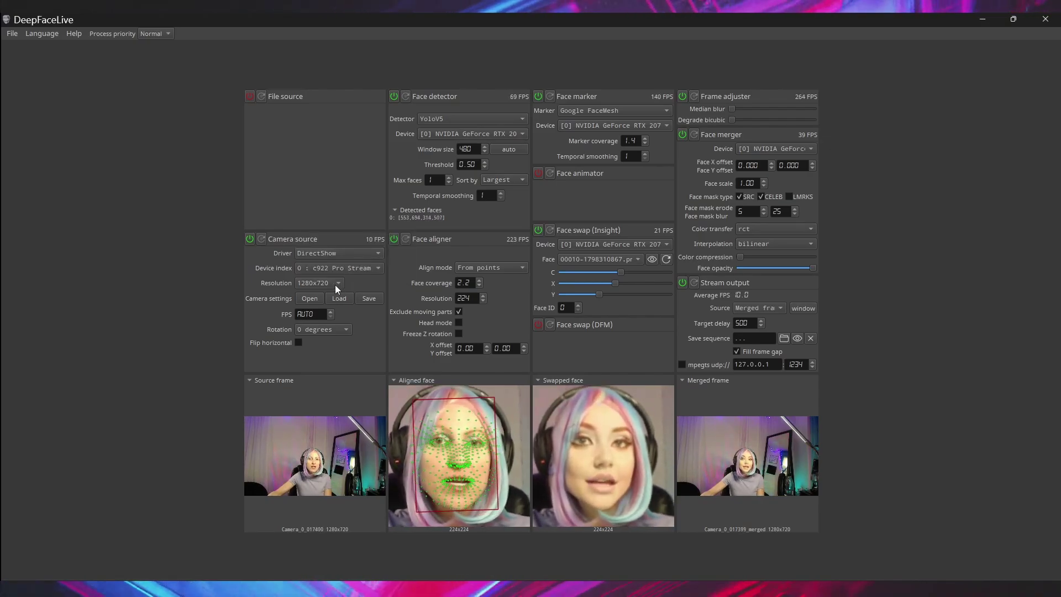
pyautogui.click(333, 284)
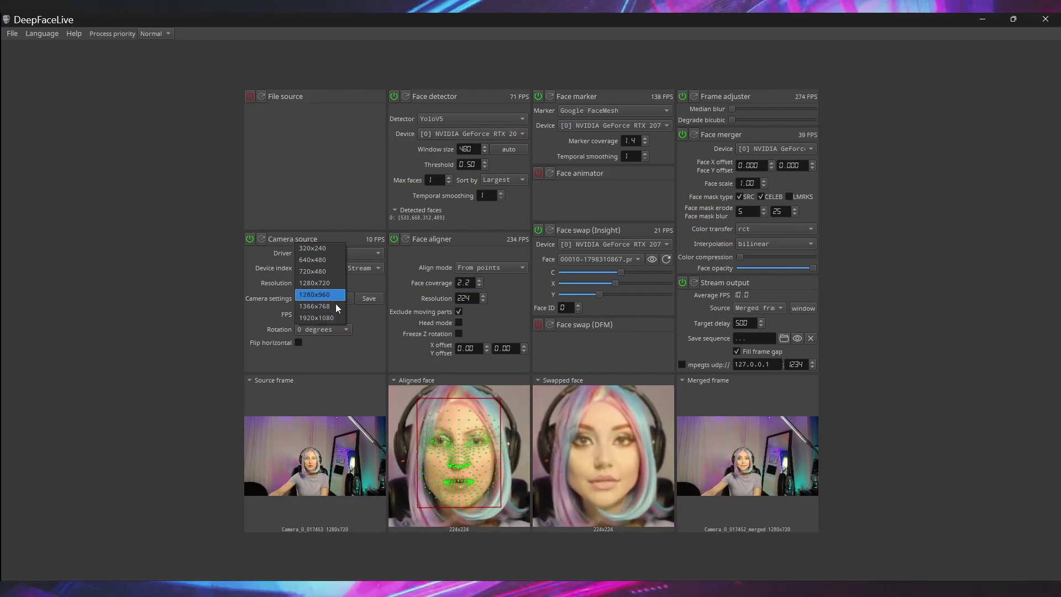
pyautogui.click(210, 199)
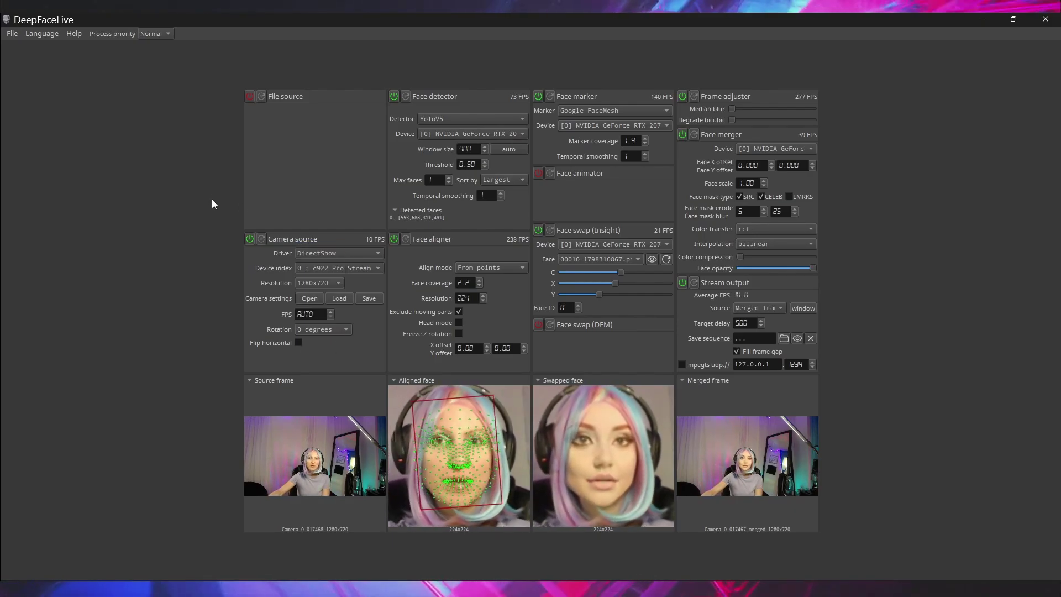
# Review the c922 webcam's Camera Control settings, leaving zoom at 100, and close without changes.
pyautogui.click(303, 298)
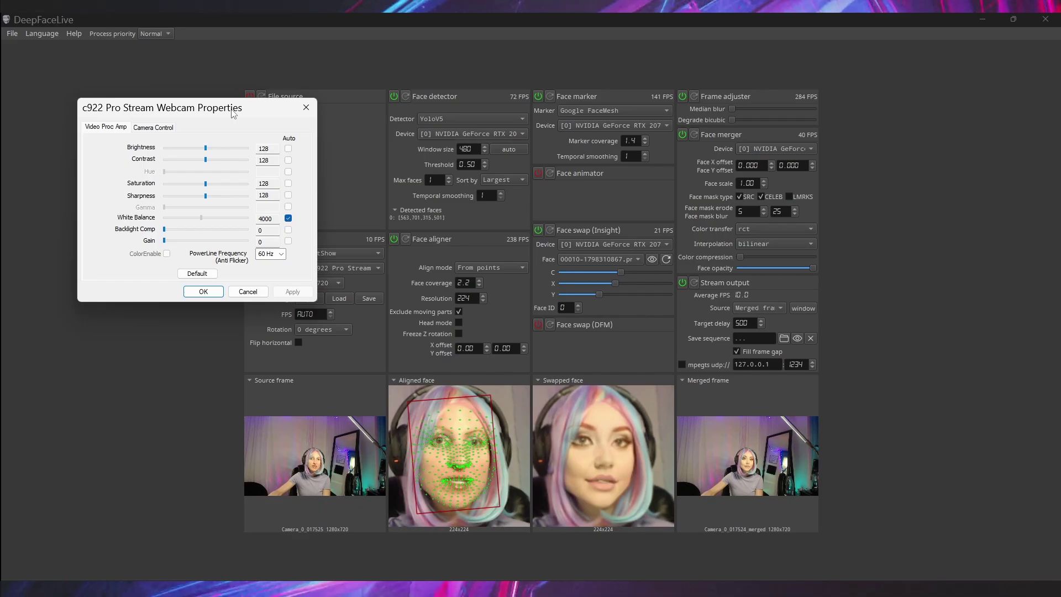
pyautogui.moveTo(233, 113); pyautogui.dragTo(385, 119)
pyautogui.click(293, 134)
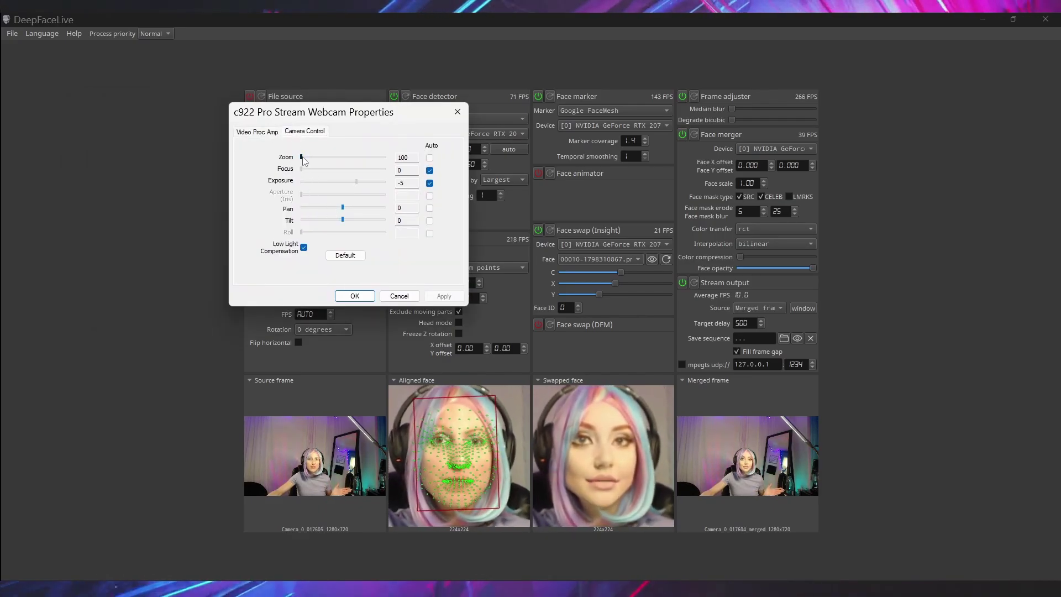
pyautogui.click(301, 157)
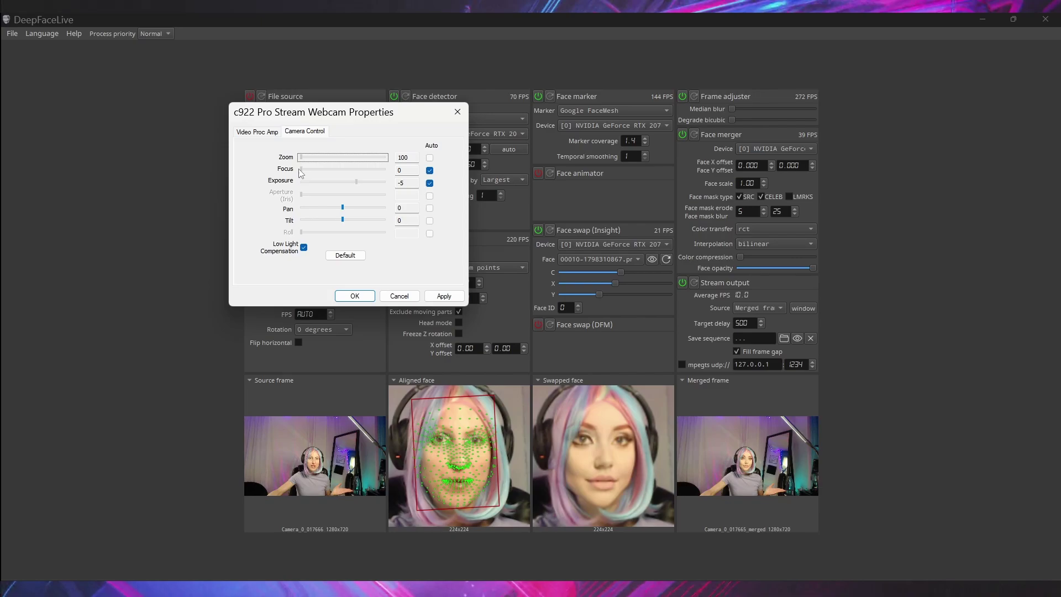
pyautogui.click(412, 296)
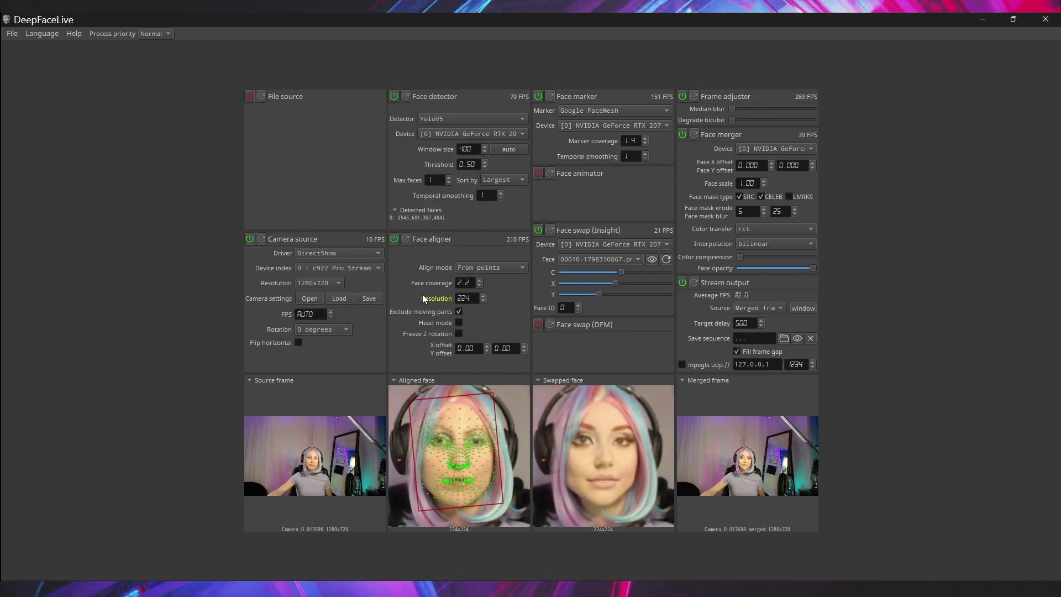
pyautogui.click(445, 119)
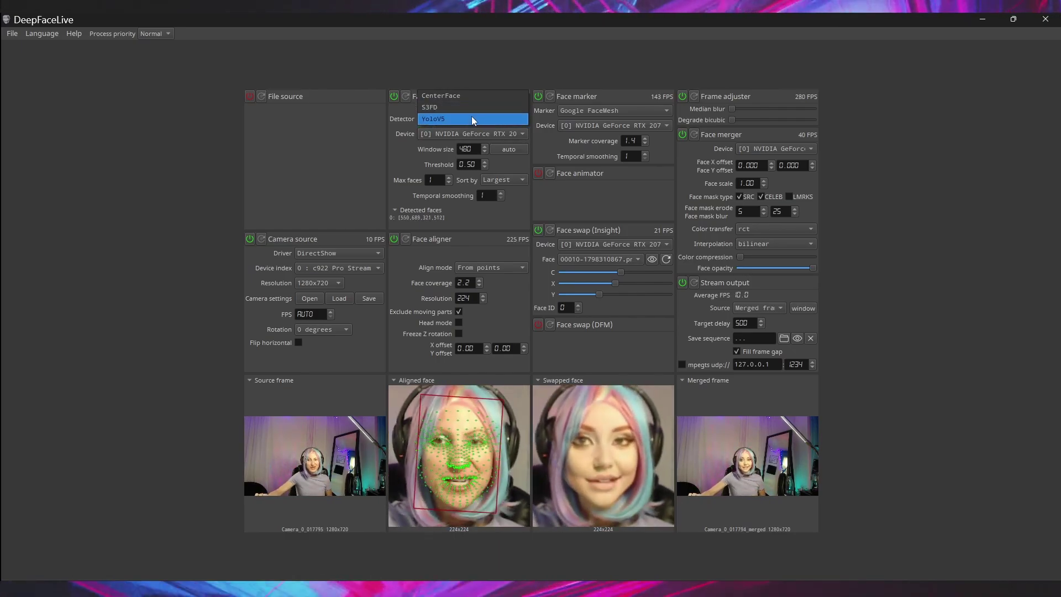
pyautogui.click(479, 71)
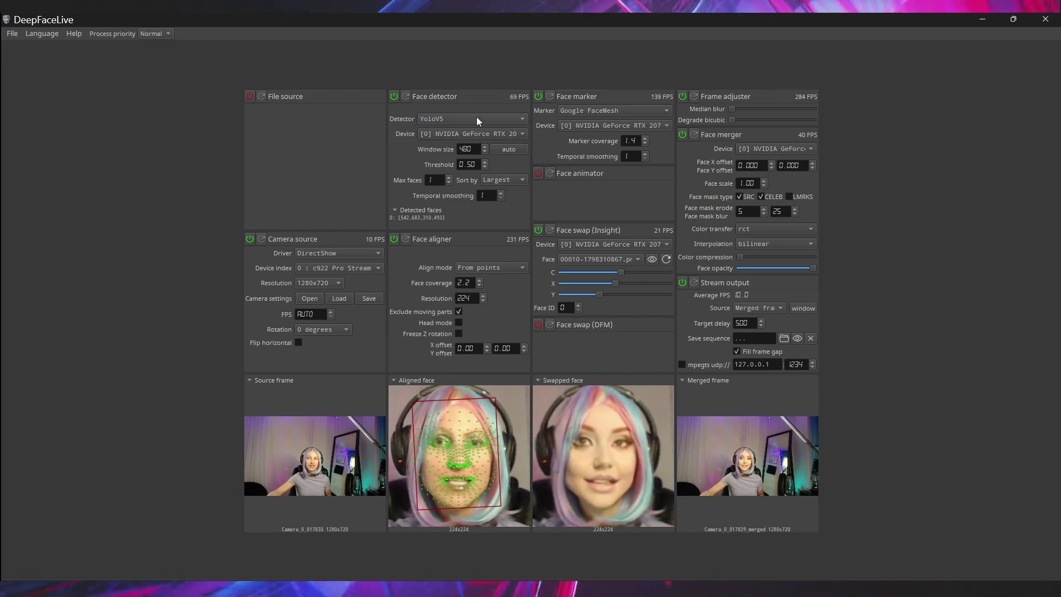
pyautogui.click(448, 135)
pyautogui.click(447, 135)
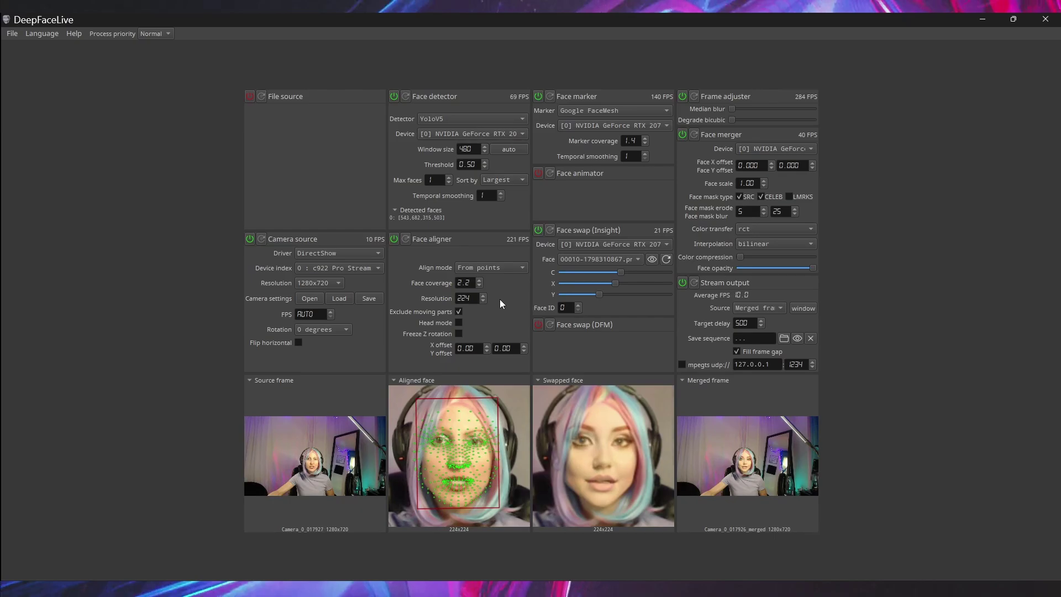
pyautogui.click(616, 111)
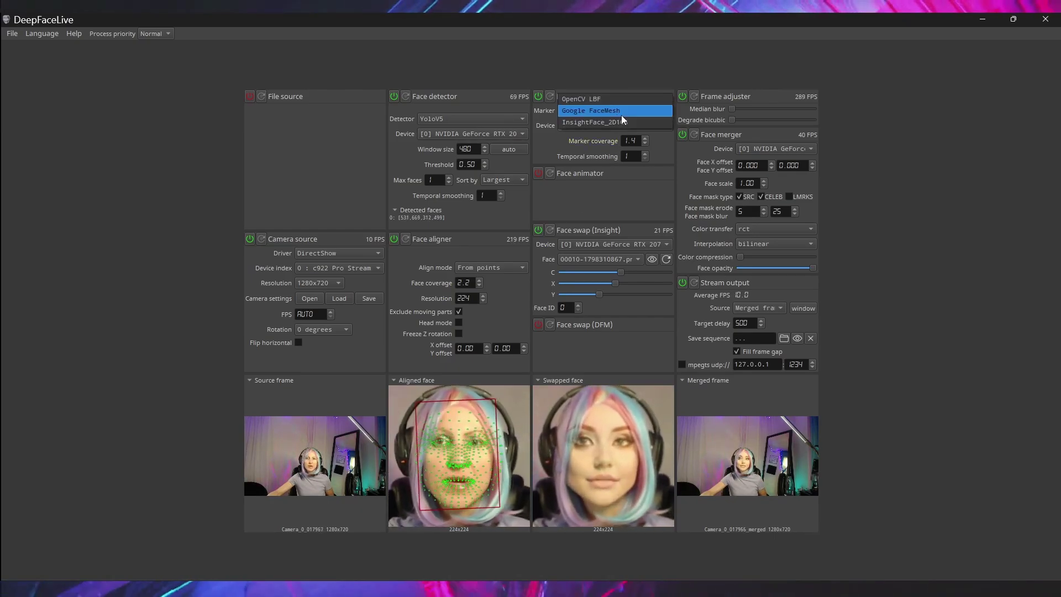
pyautogui.click(630, 88)
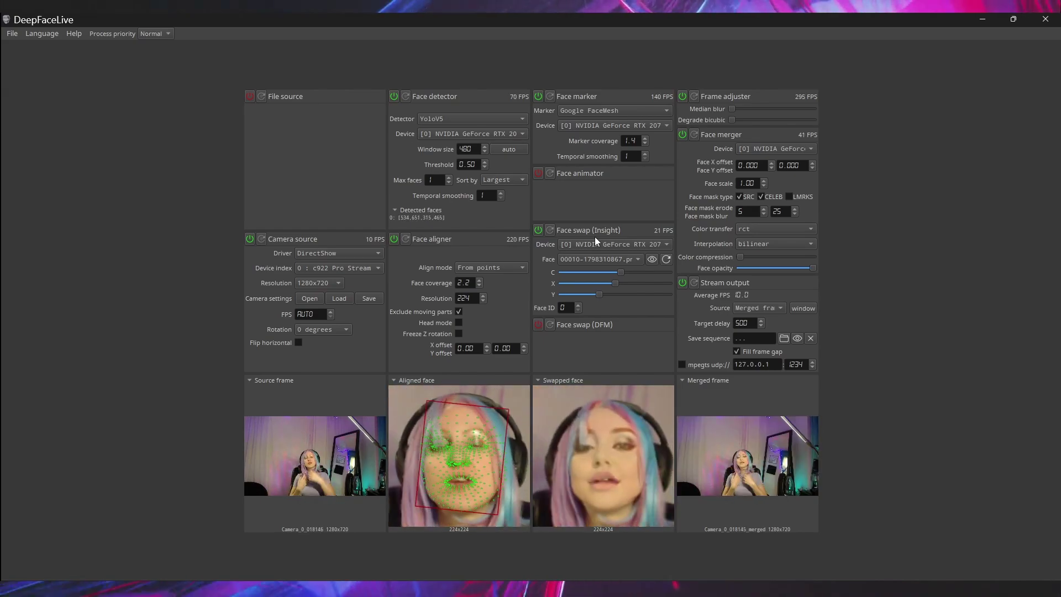
# Change the Insight swap face to 00127-231486371.png with the Down arrow key.
pyautogui.press('Down')
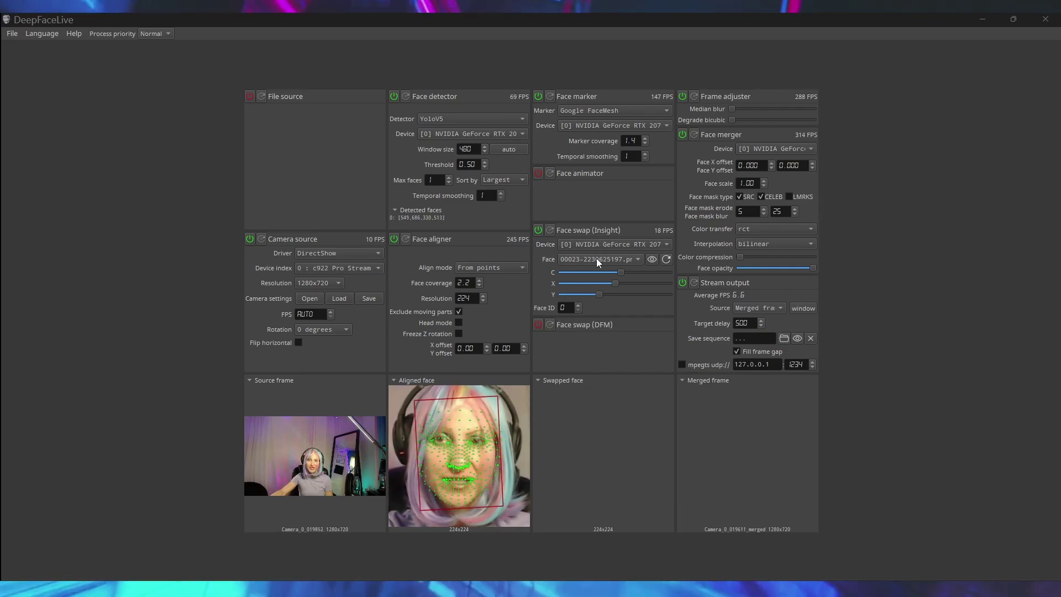
# Pick 00093-1048495754.png as the swap face, then reopen the face list.
pyautogui.click(596, 258)
pyautogui.click(607, 289)
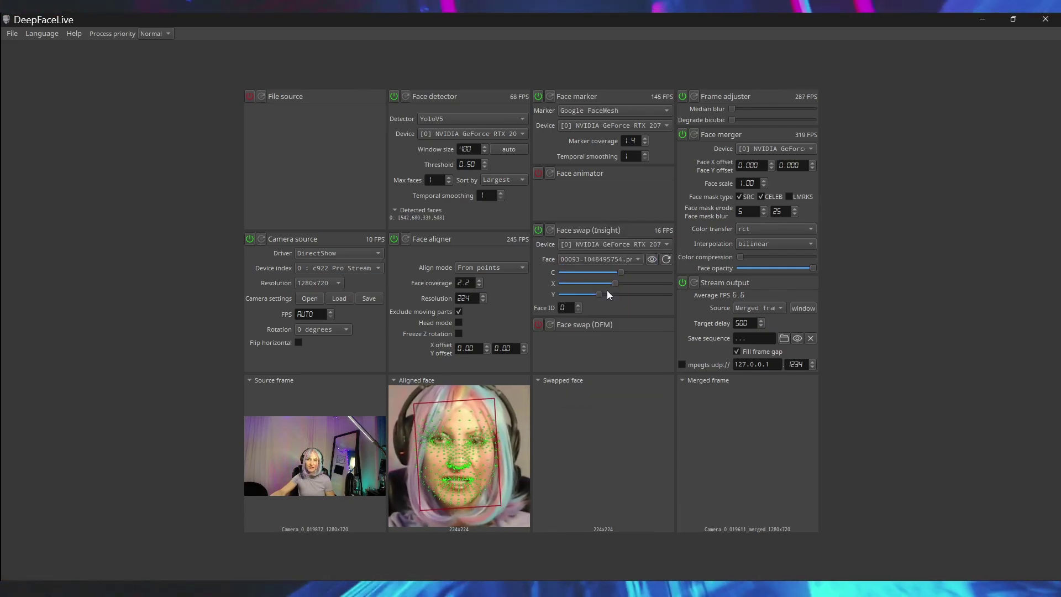
pyautogui.click(607, 259)
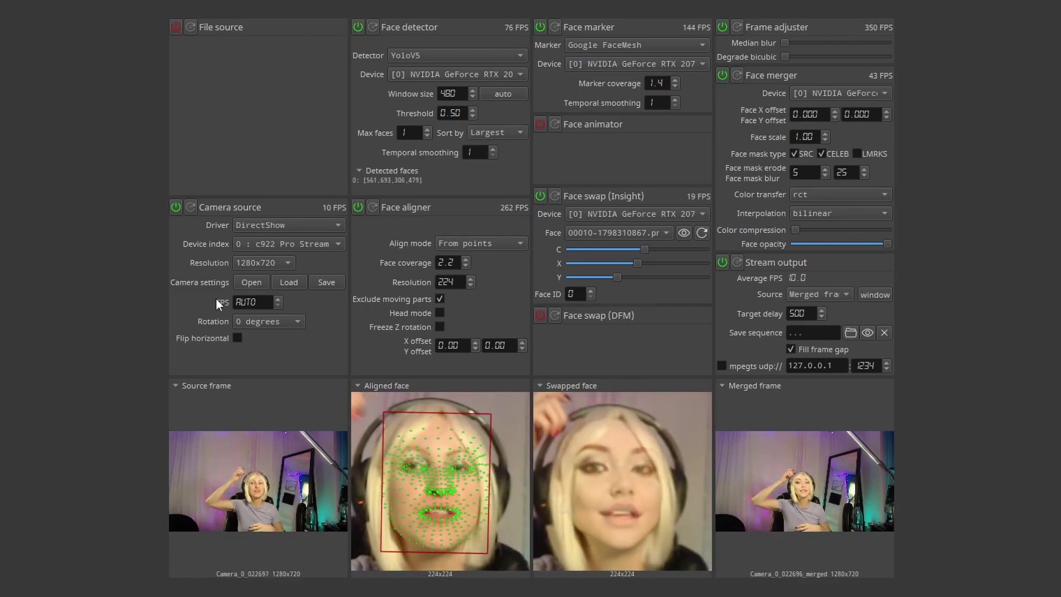
# Switch off the Face swap (Insight) stage so it no longer replaces the webcam face.
pyautogui.click(540, 125)
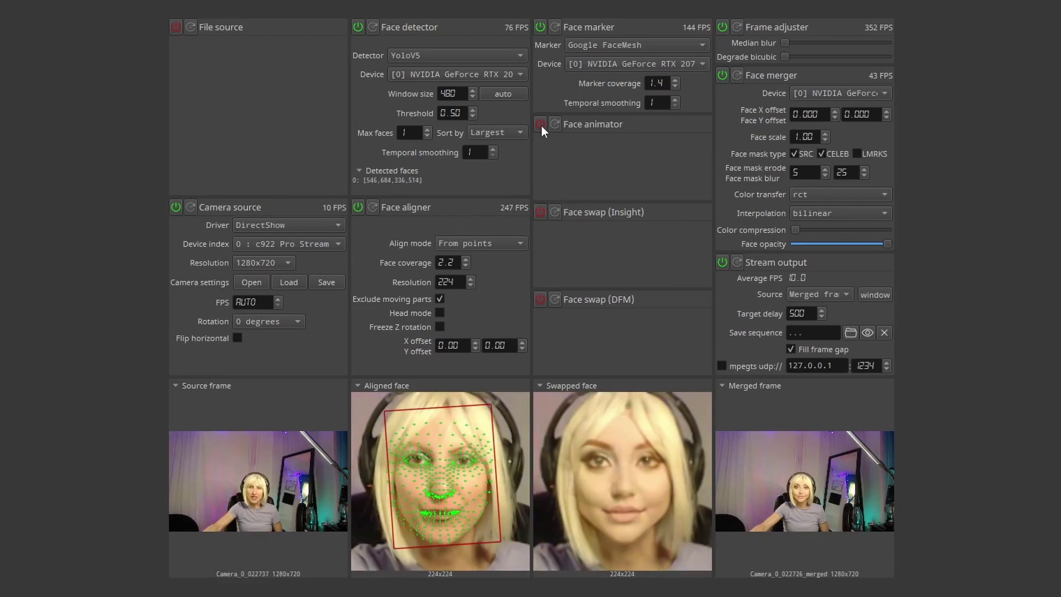